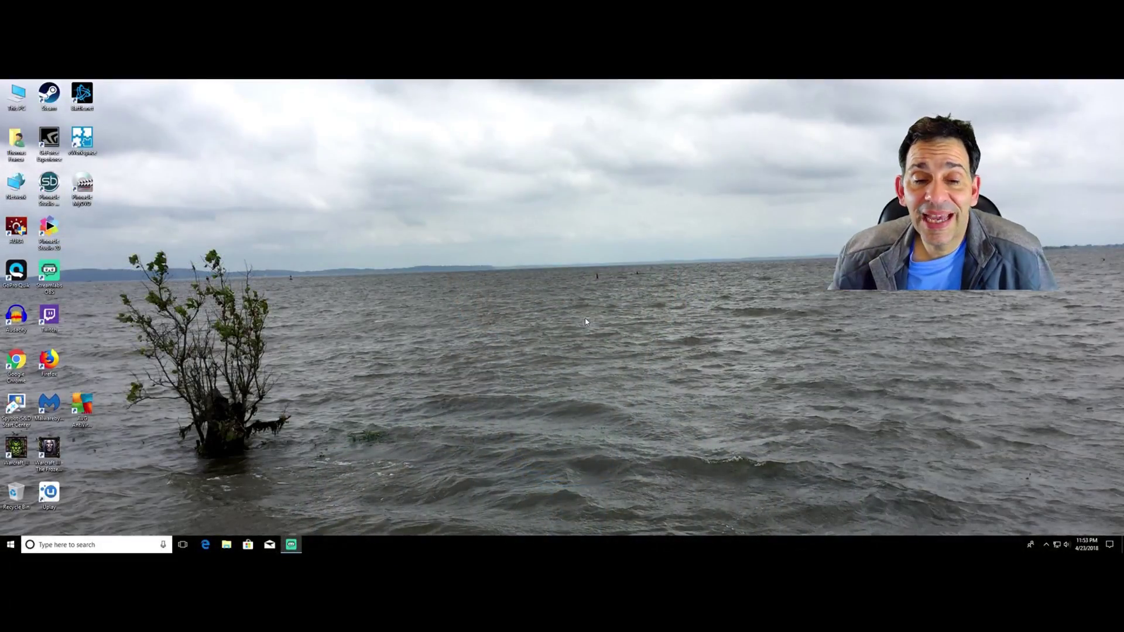
Open Sound from Control Panel's Hardware and Sound on the Recording tab, then close everything.
left_click(76, 546)
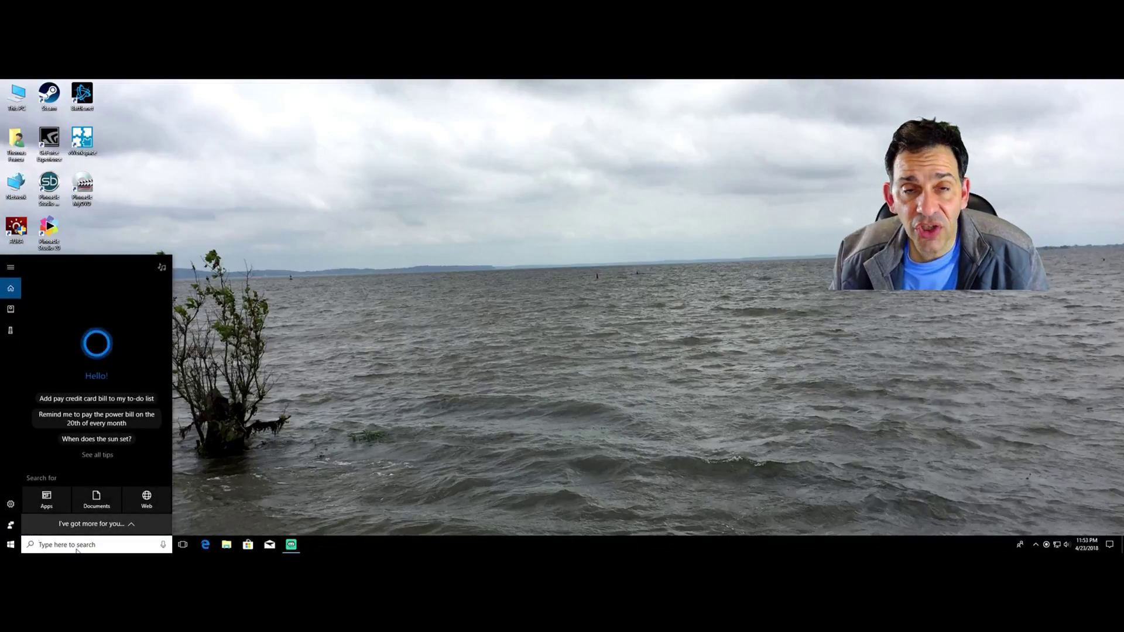
type("control")
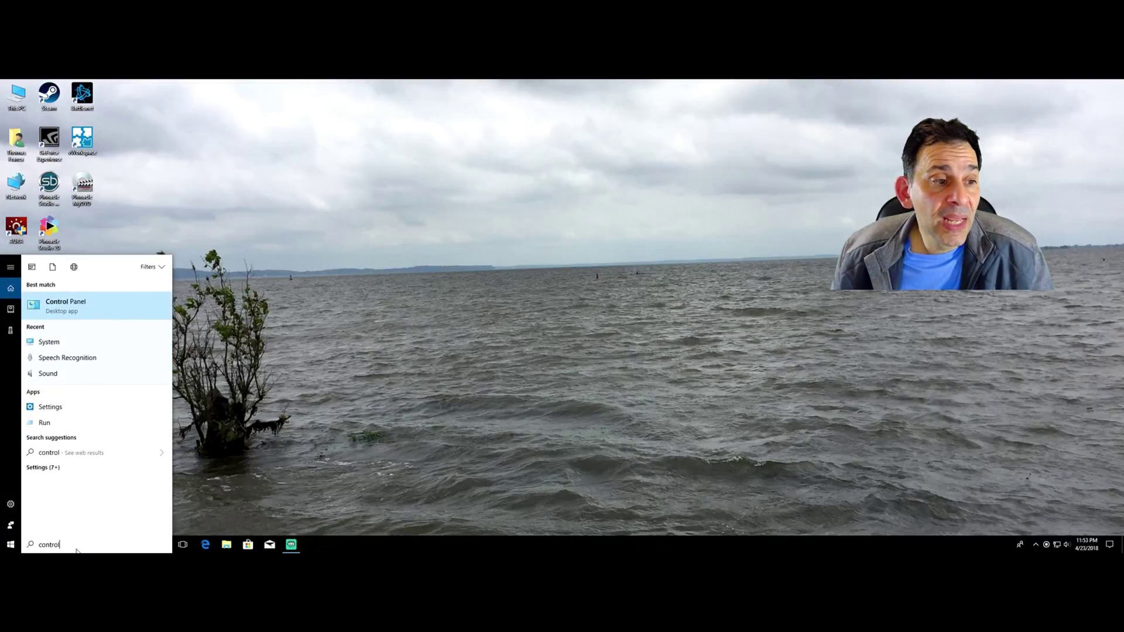
left_click(73, 310)
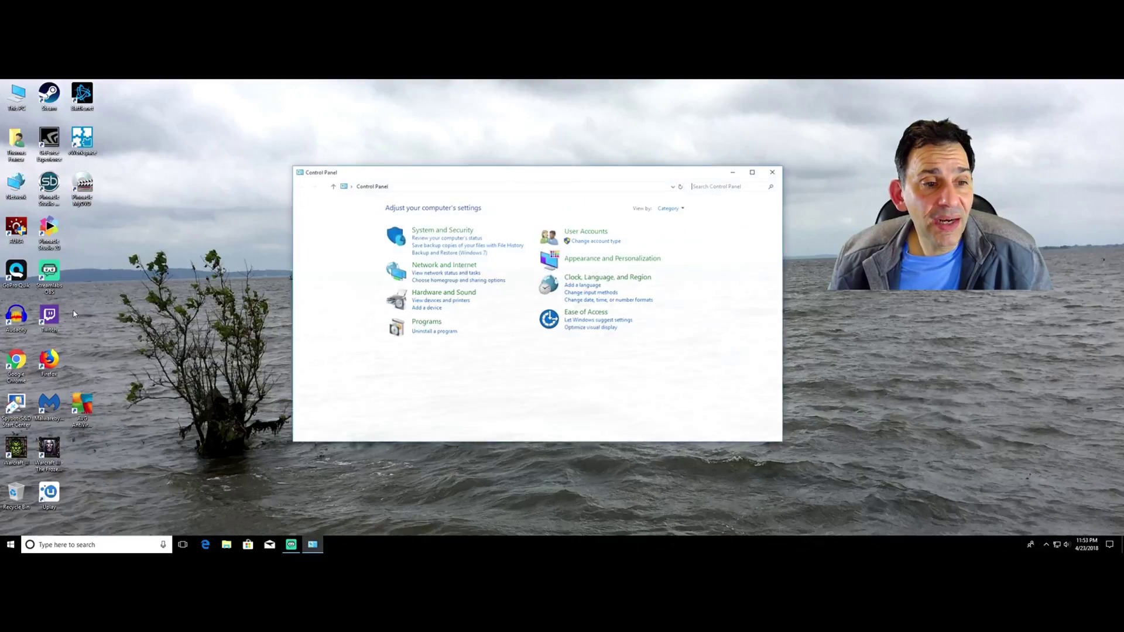
left_click(431, 293)
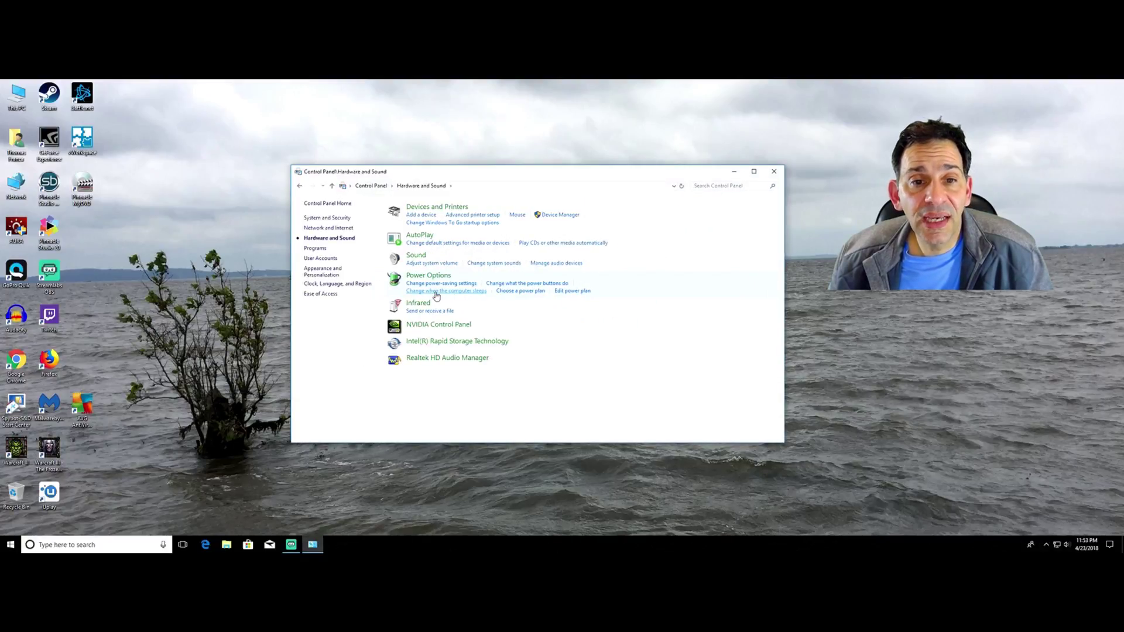
left_click(416, 257)
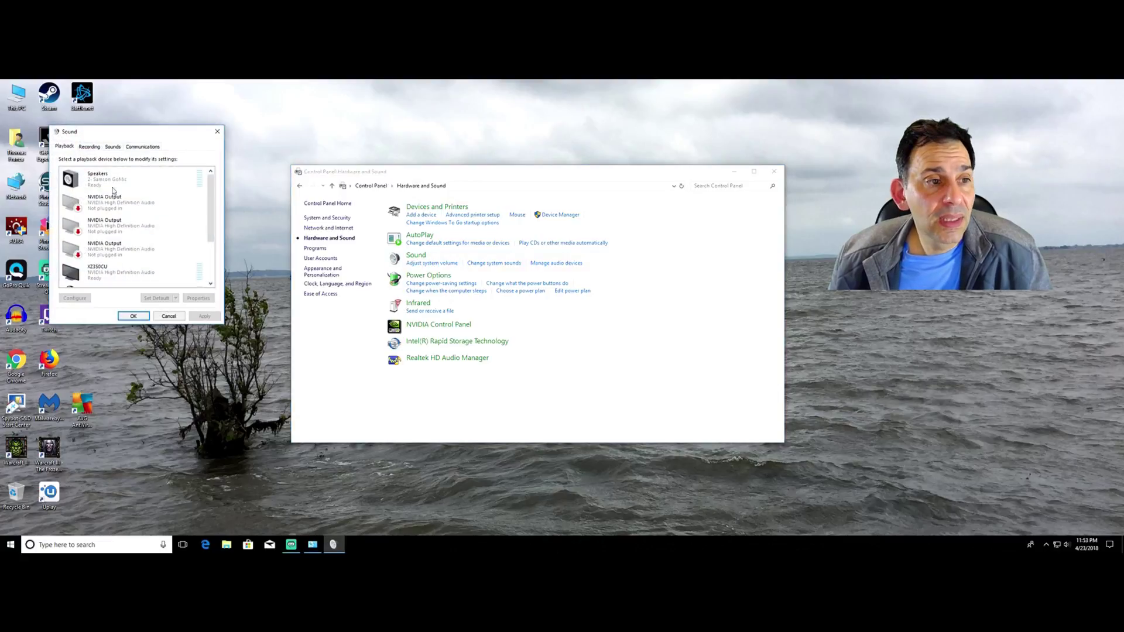
left_click(91, 148)
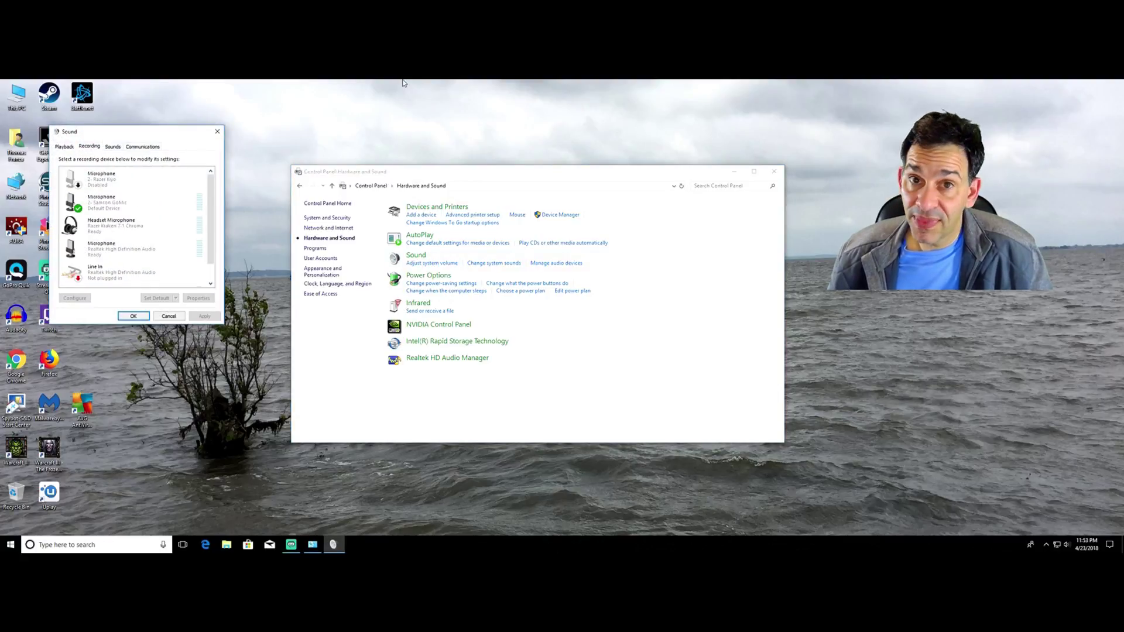
left_click(218, 130)
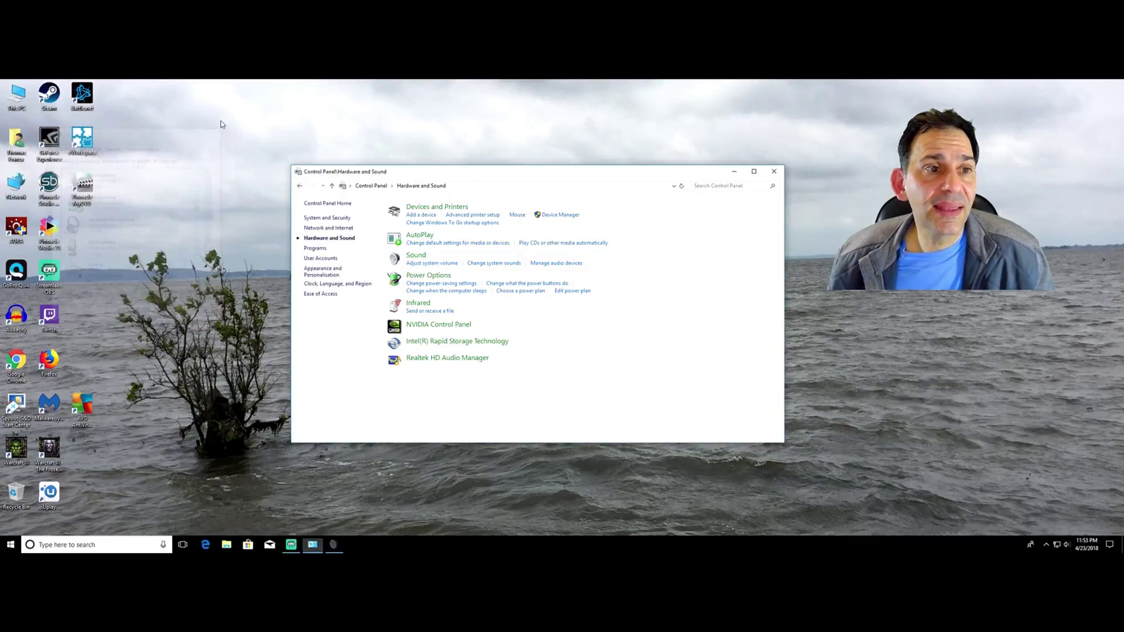
left_click(774, 171)
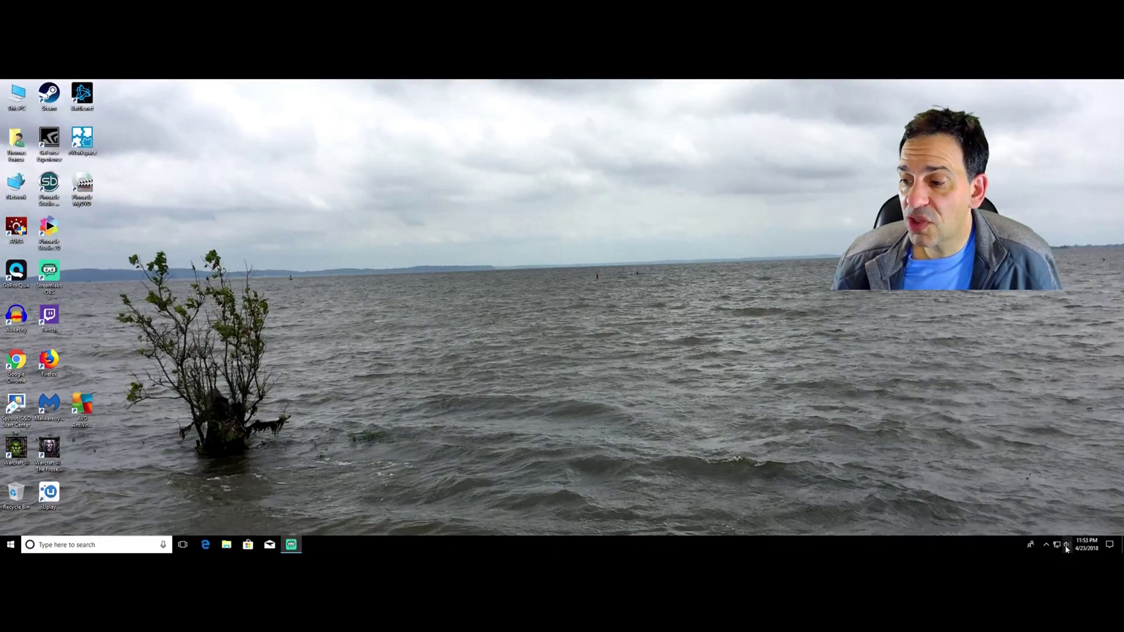
Reopen Recording devices from the tray volume icon and move the Sound window to the centre.
right_click(1068, 551)
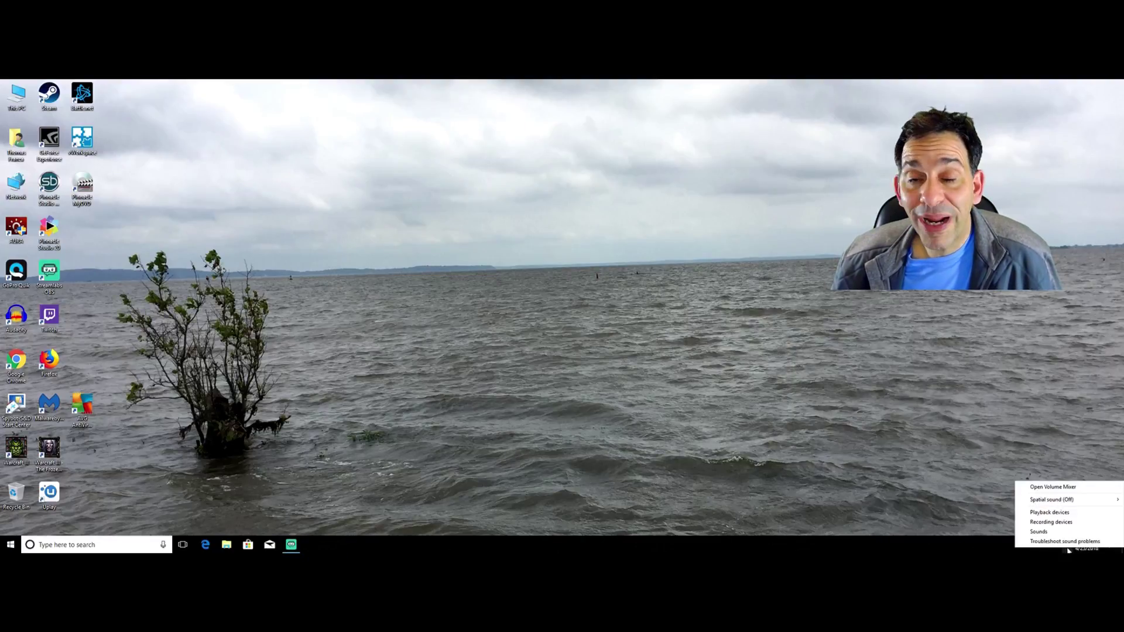
left_click(1051, 521)
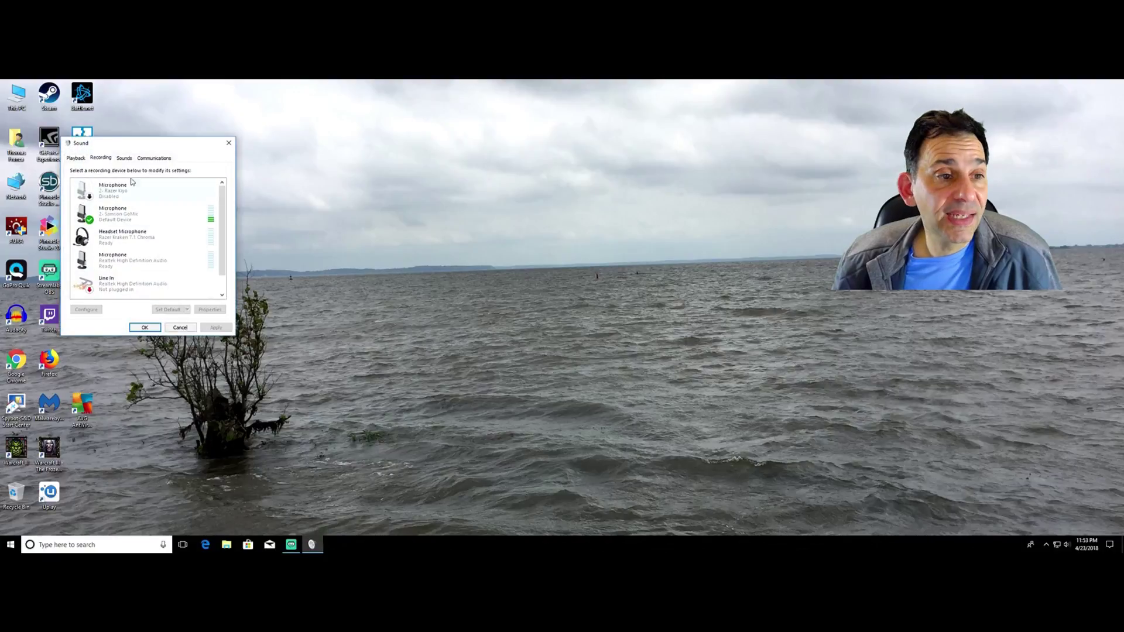
left_click_drag(142, 149, 396, 162)
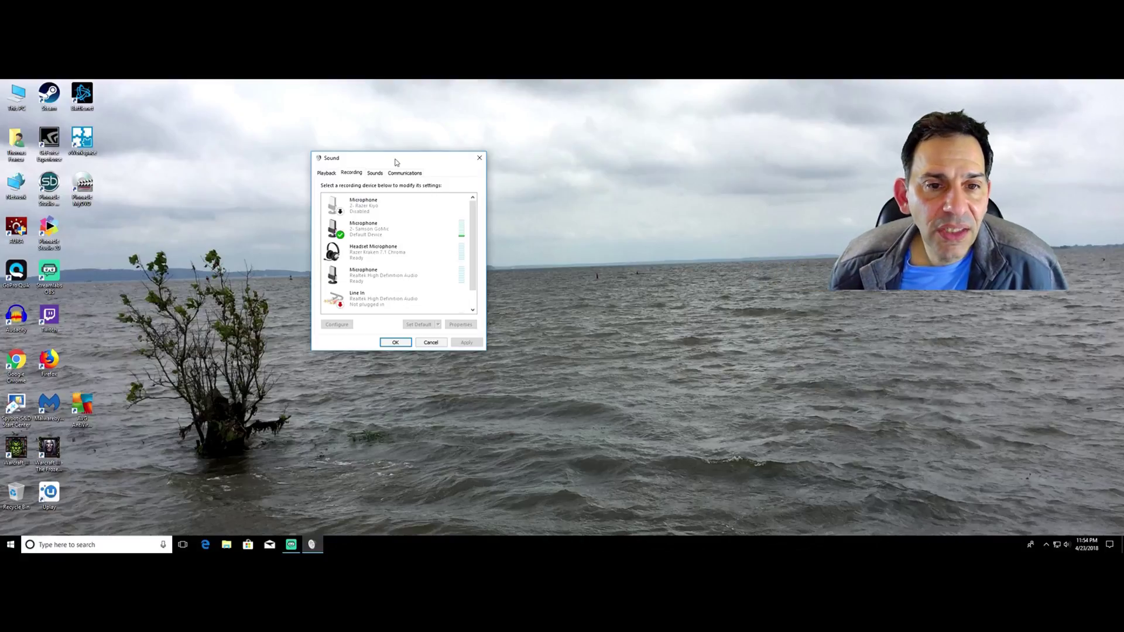
scroll(391, 222, "down", 1)
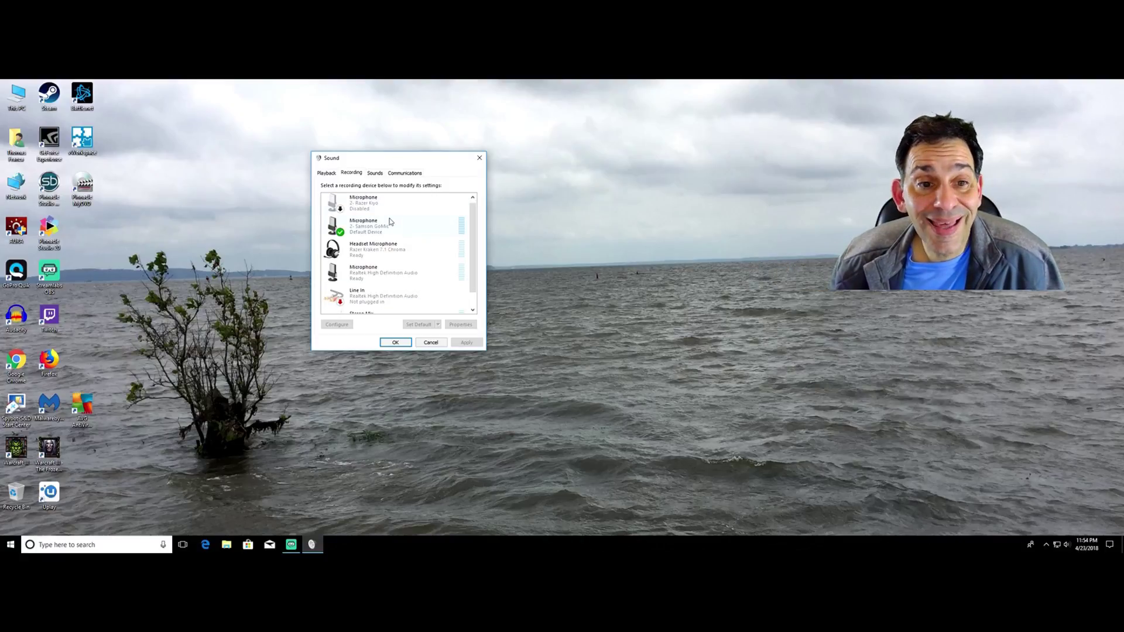
scroll(395, 266, "up", 1)
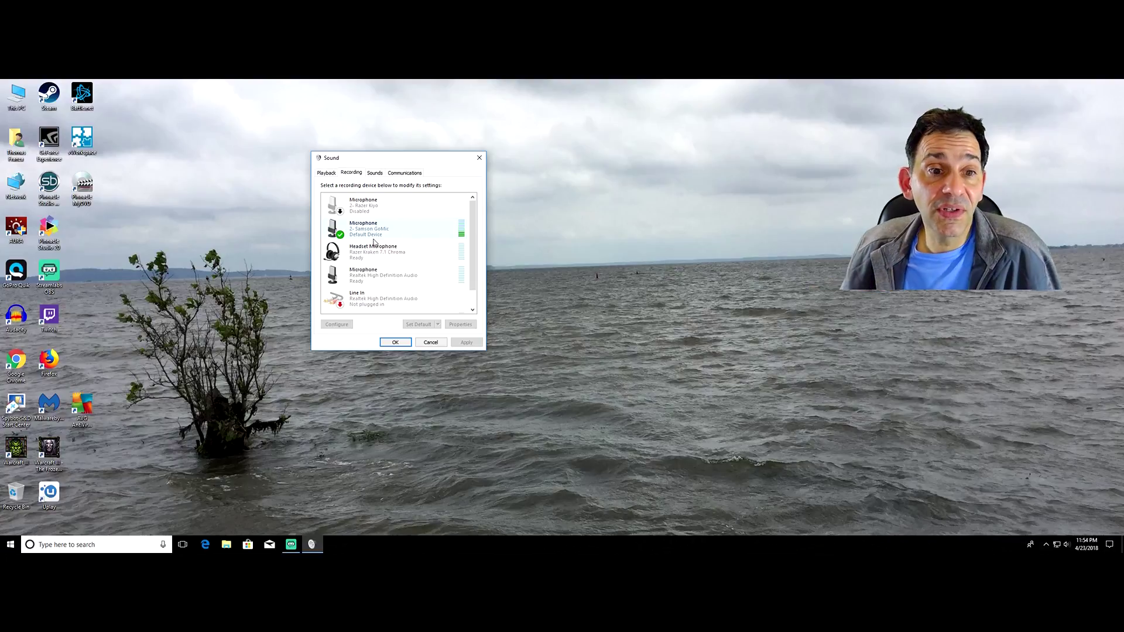
left_click(381, 230)
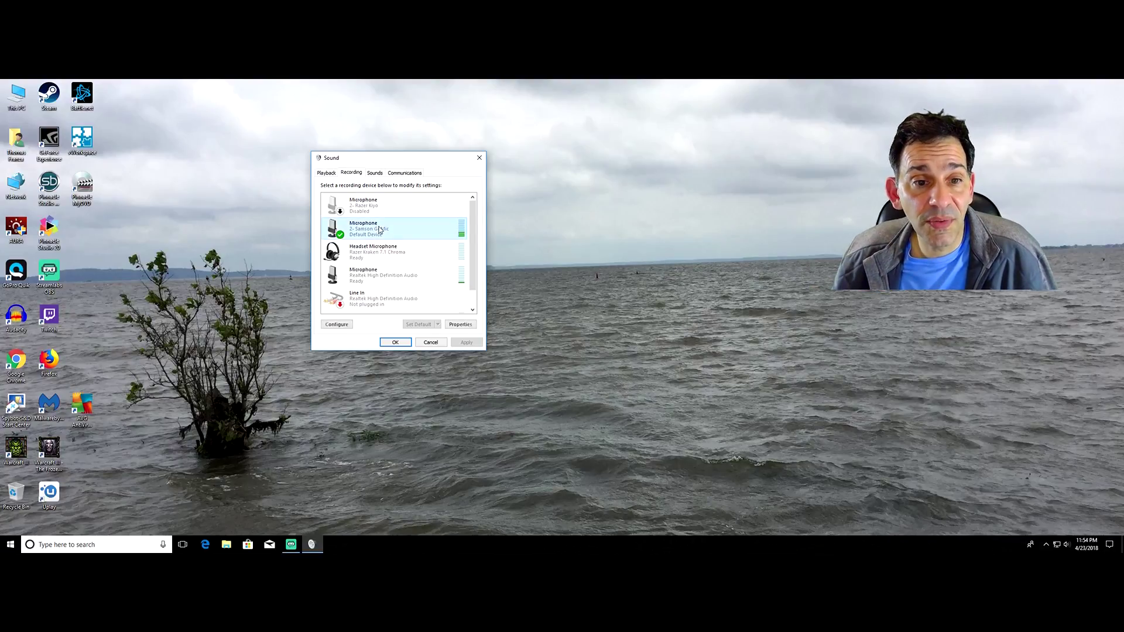
left_click(462, 324)
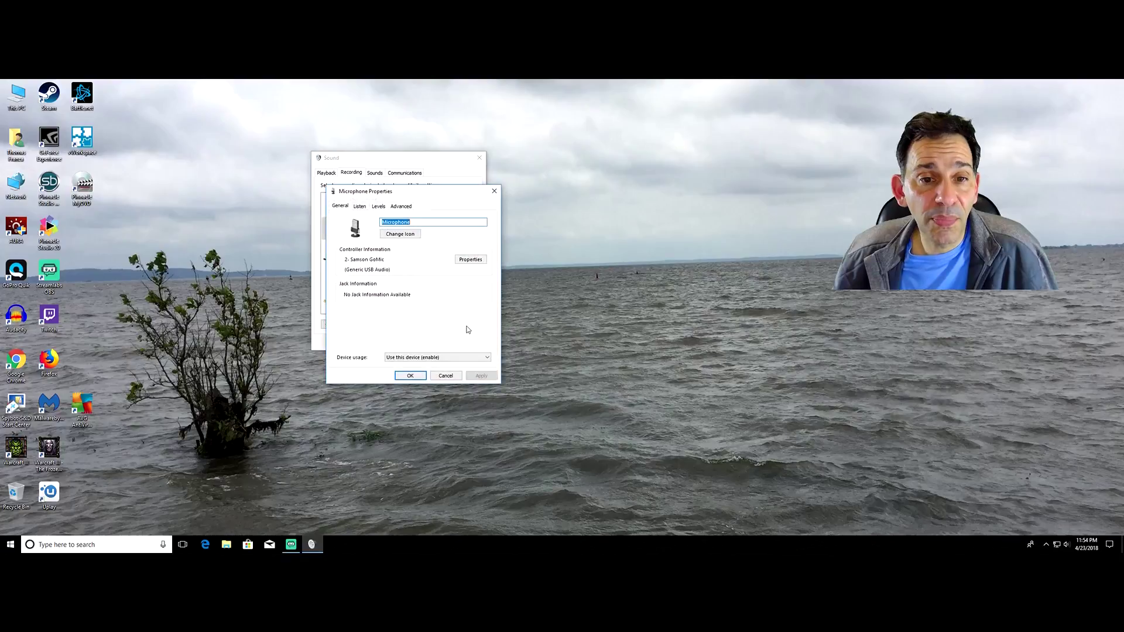
left_click(386, 211)
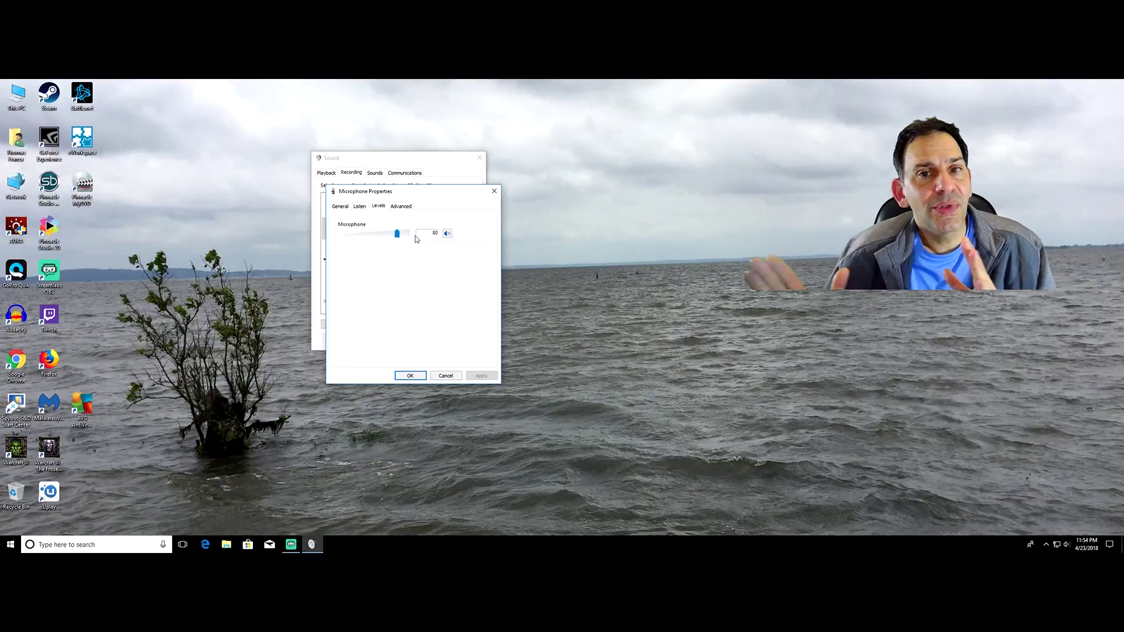
key("Return")
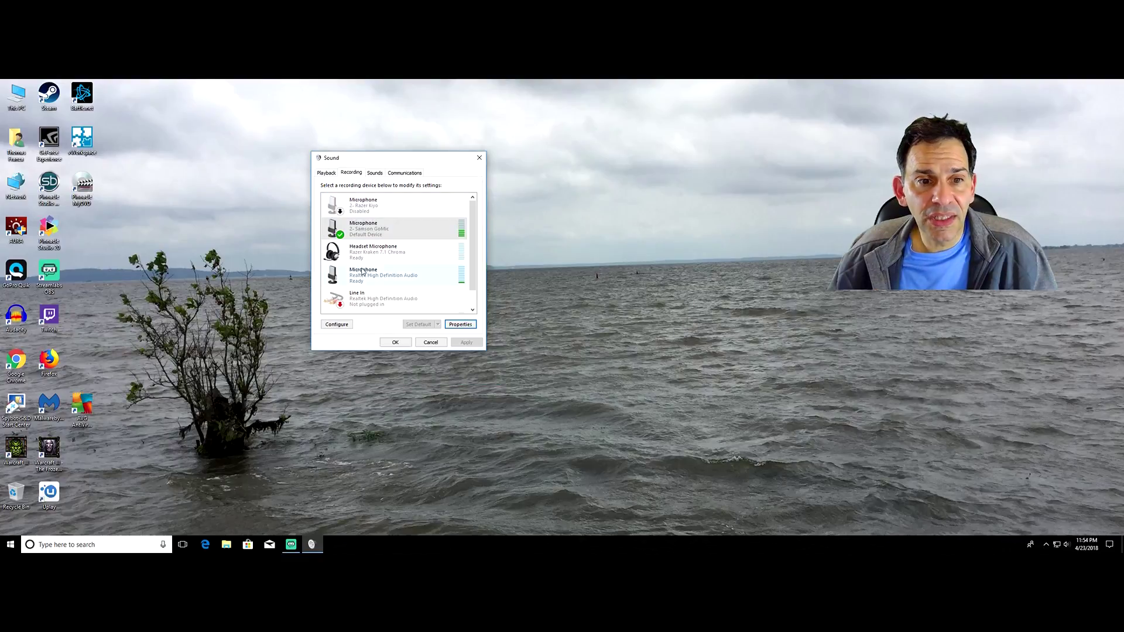
left_click(365, 273)
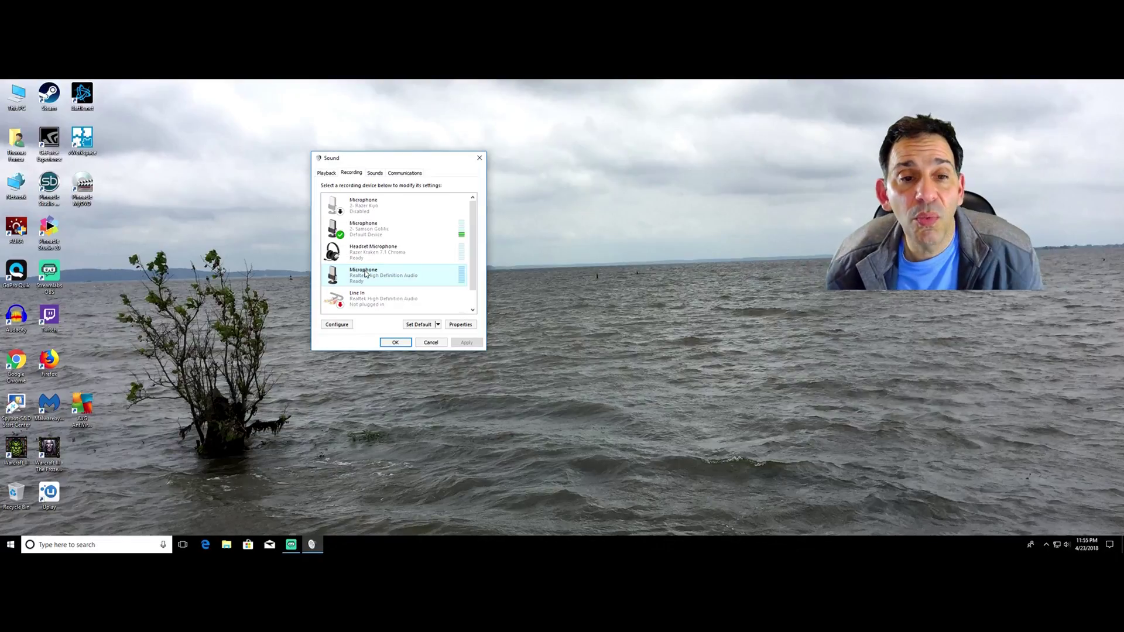
Set the Realtek microphone's Microphone Boost to +30.0 dB in its Levels tab, then click OK.
left_click(460, 325)
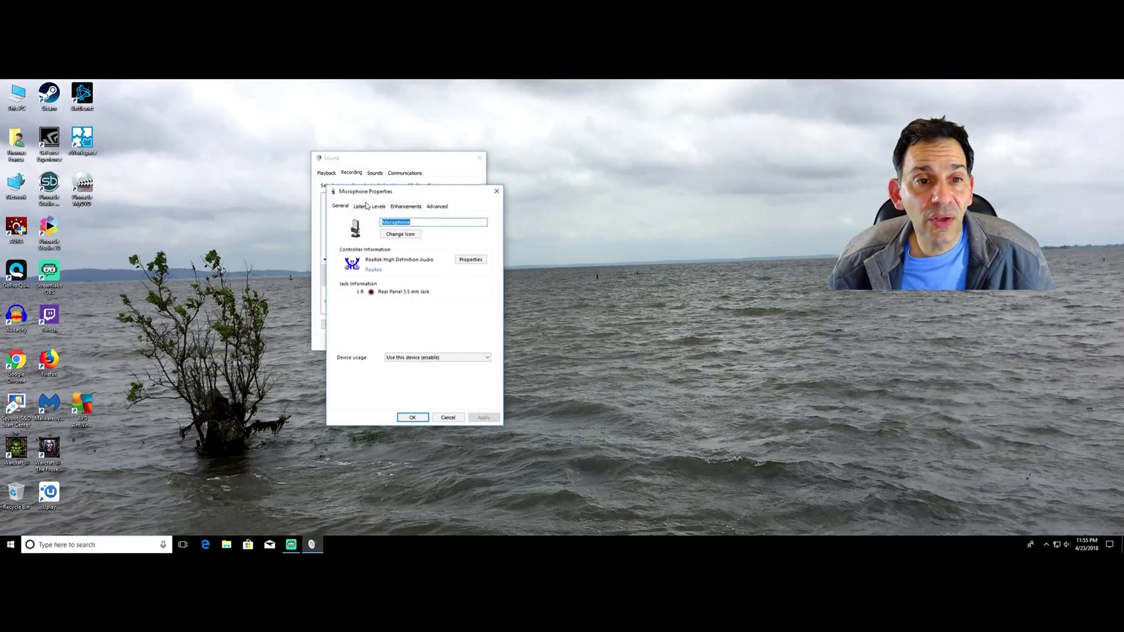
left_click(383, 207)
mouse_move(394, 273)
left_mouse_down()
mouse_move(430, 278)
mouse_move(402, 278)
left_mouse_up()
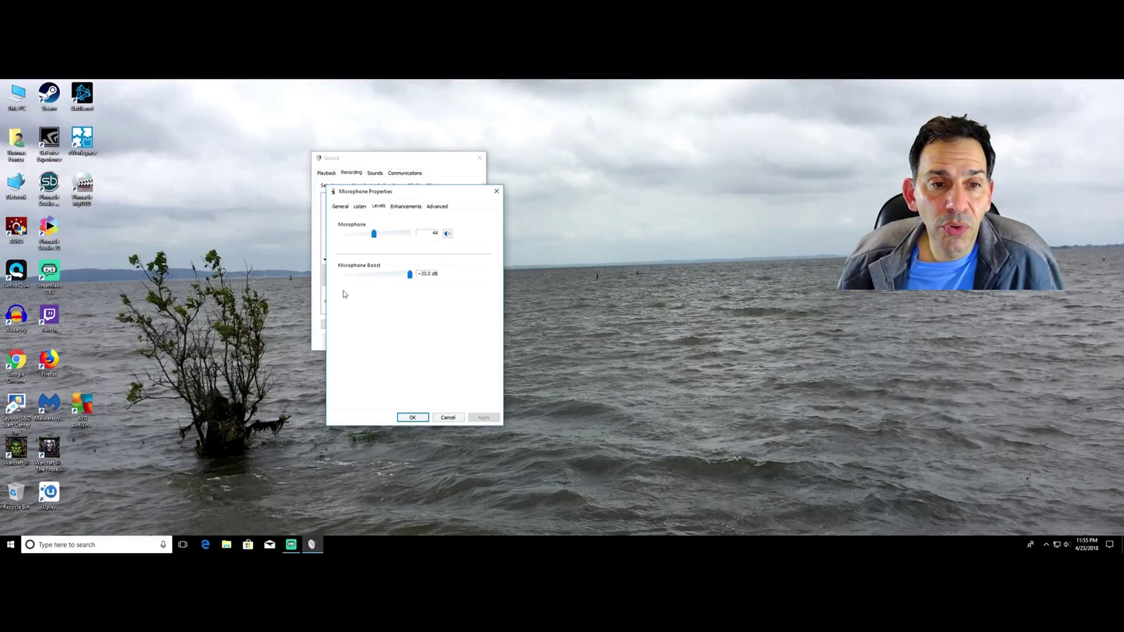
left_click(409, 417)
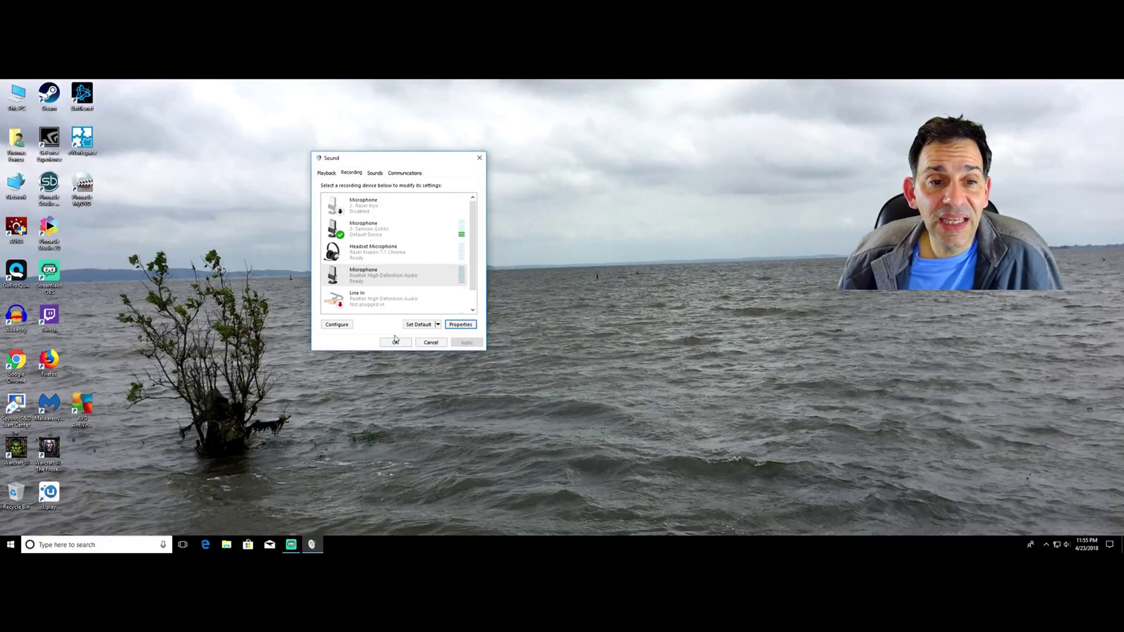
Select the headset microphone and accept the Sound dialog with OK.
left_click(361, 257)
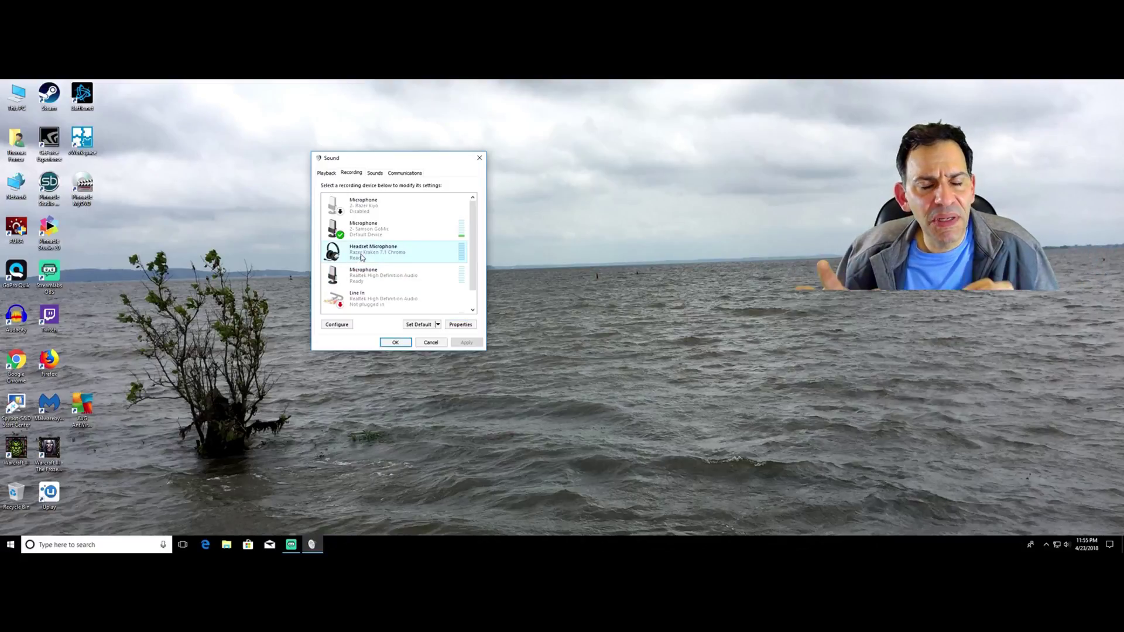
left_click(398, 343)
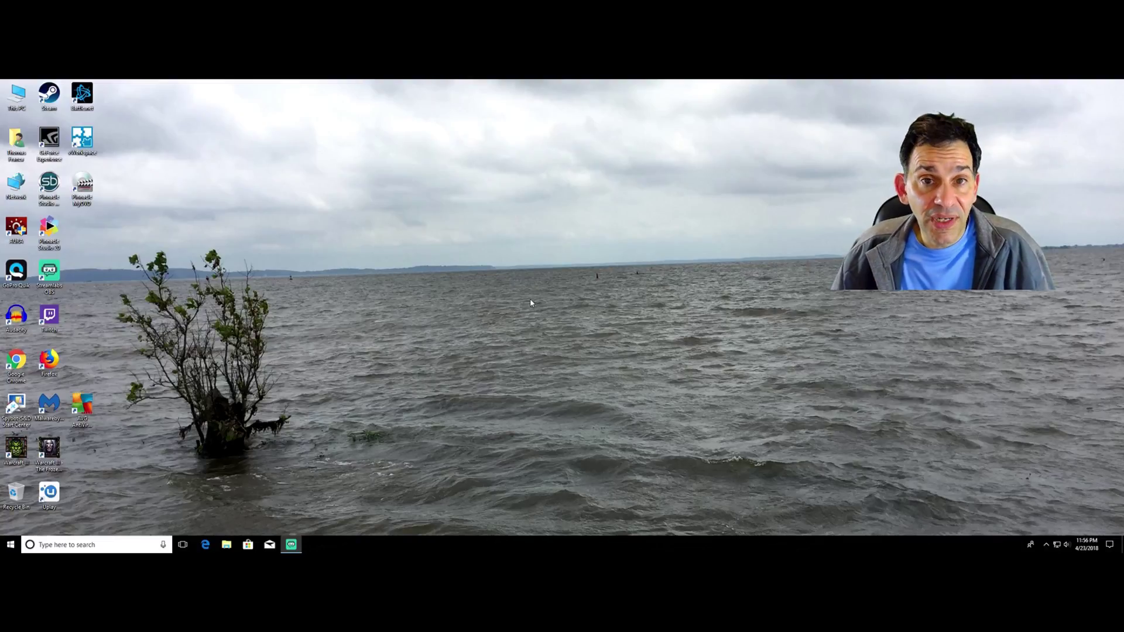
Open Device Manager from This PC's System properties.
right_click(20, 92)
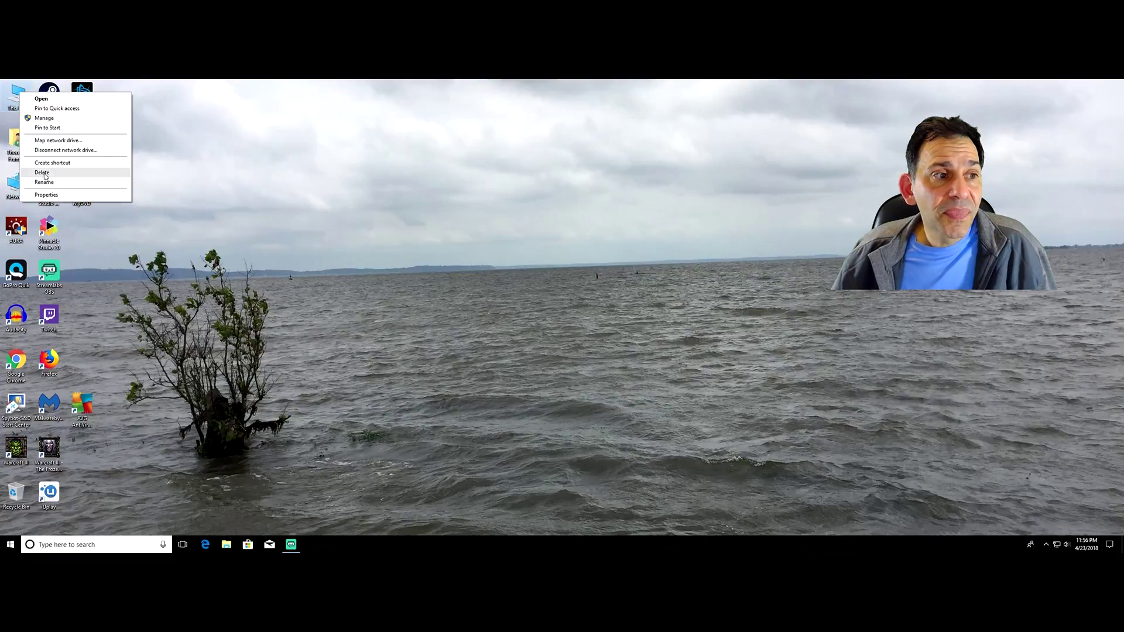
left_click(52, 197)
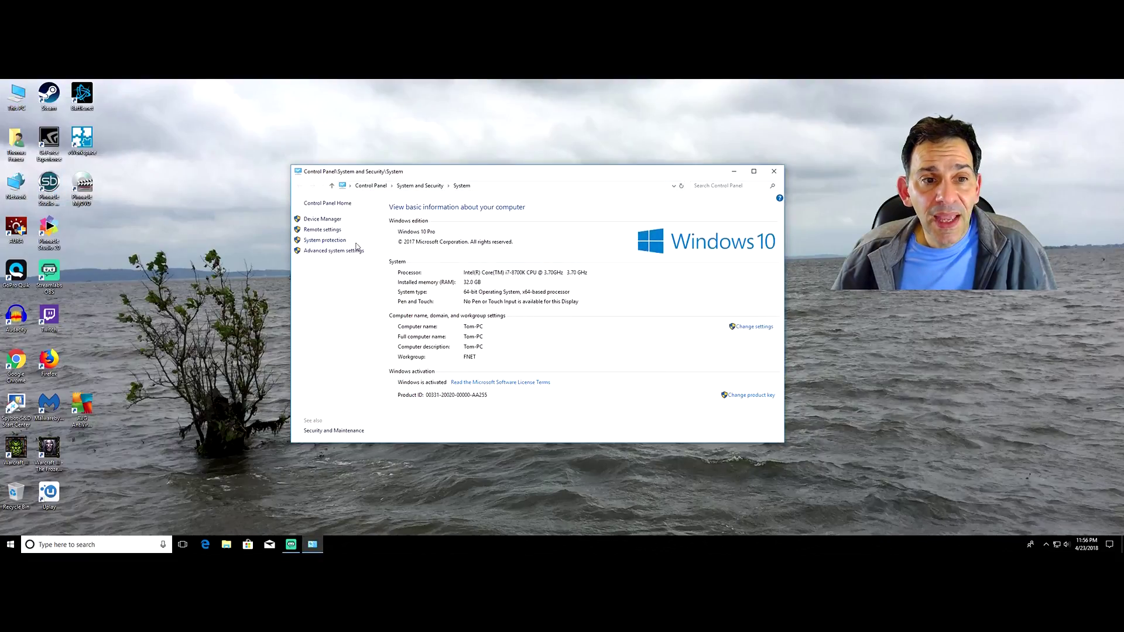
left_click(326, 220)
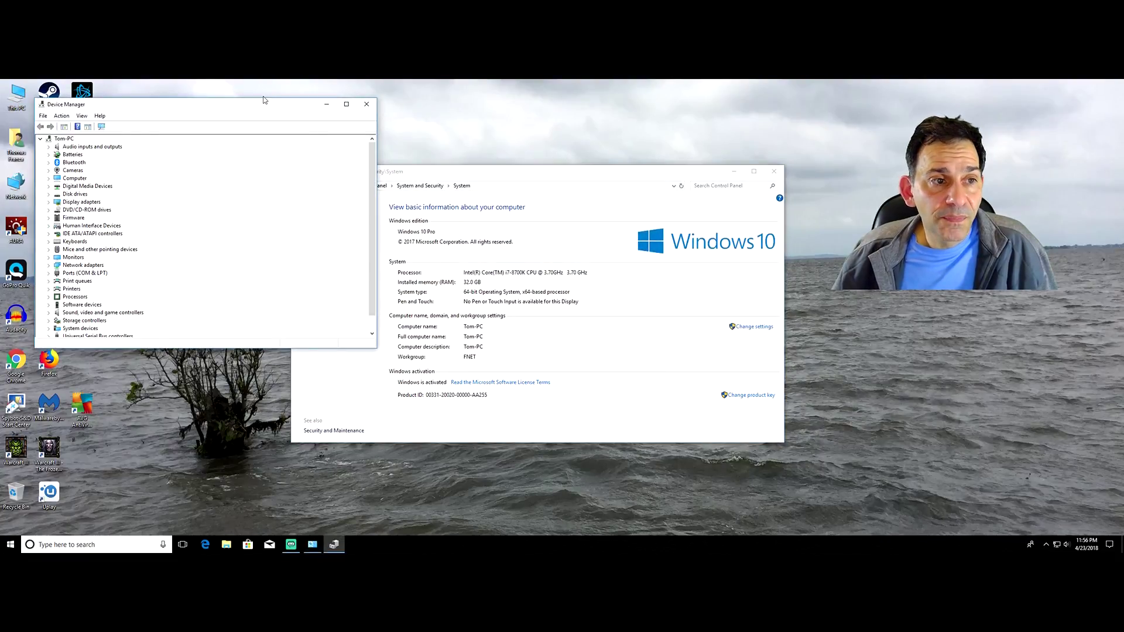
Expand Sound, video and game controllers, select Realtek High Definition Audio, then close Device Manager.
left_click_drag(264, 98, 659, 153)
scroll(565, 293, "down", 1)
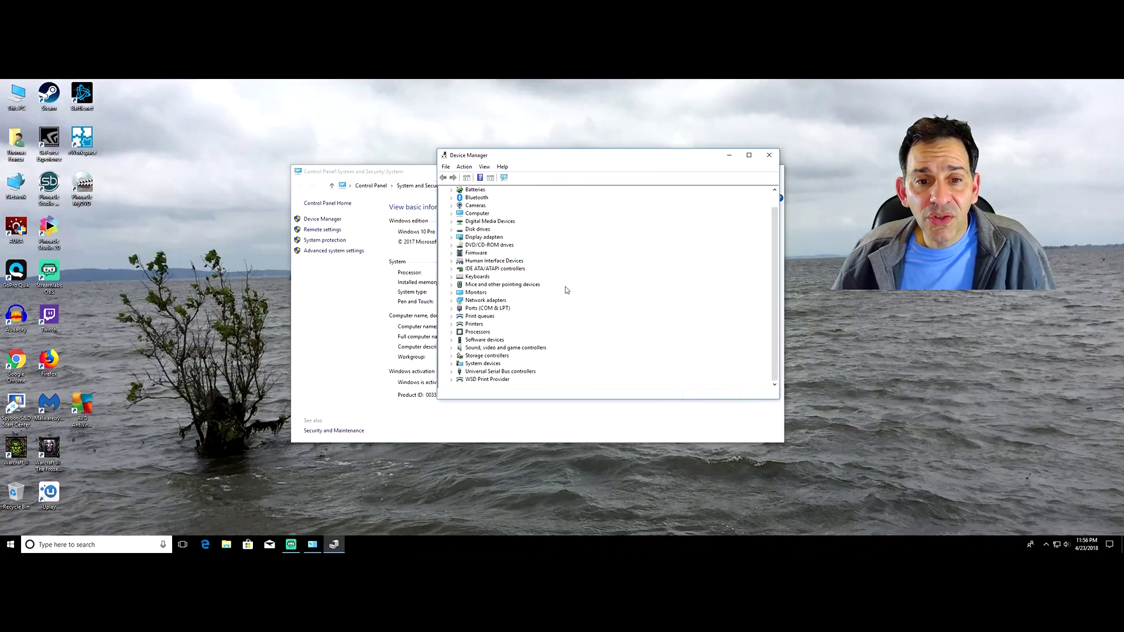
double_click(480, 348)
scroll(486, 354, "down", 2)
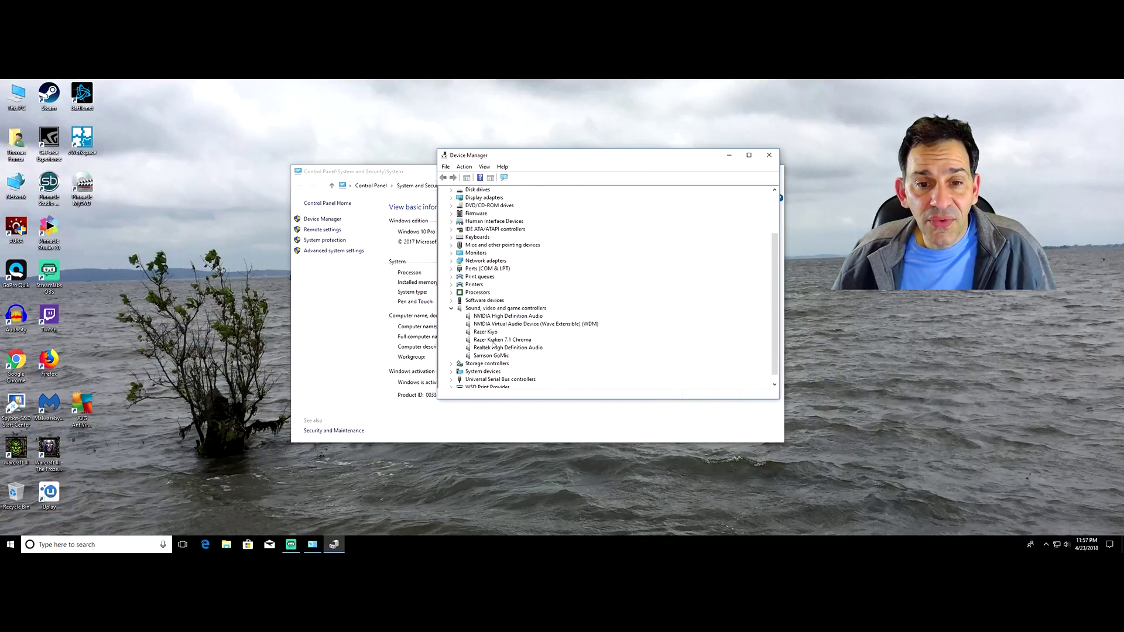
left_click(487, 348)
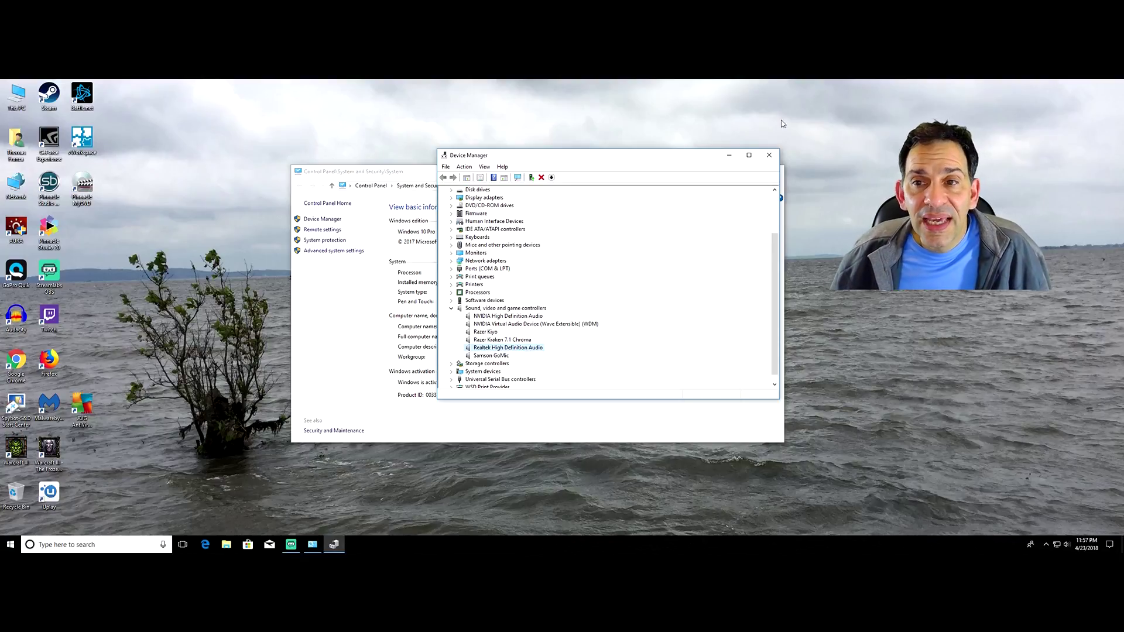
left_click(768, 155)
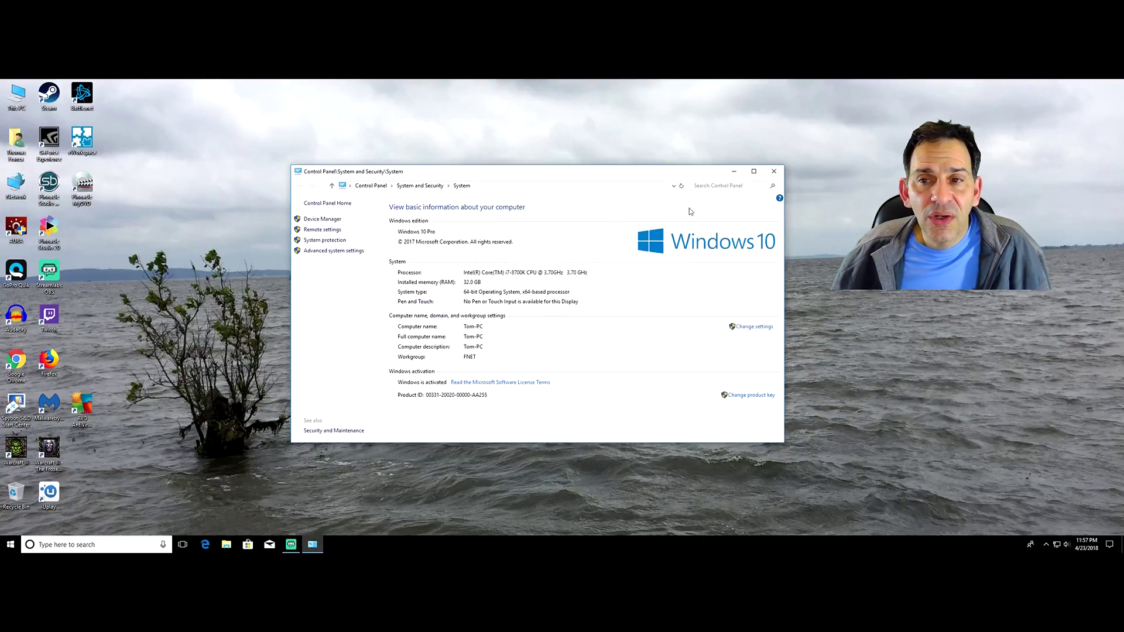
Close the System window, reopen Sound's recording list from the tray, and dismiss Speech Recognition.
left_click(774, 171)
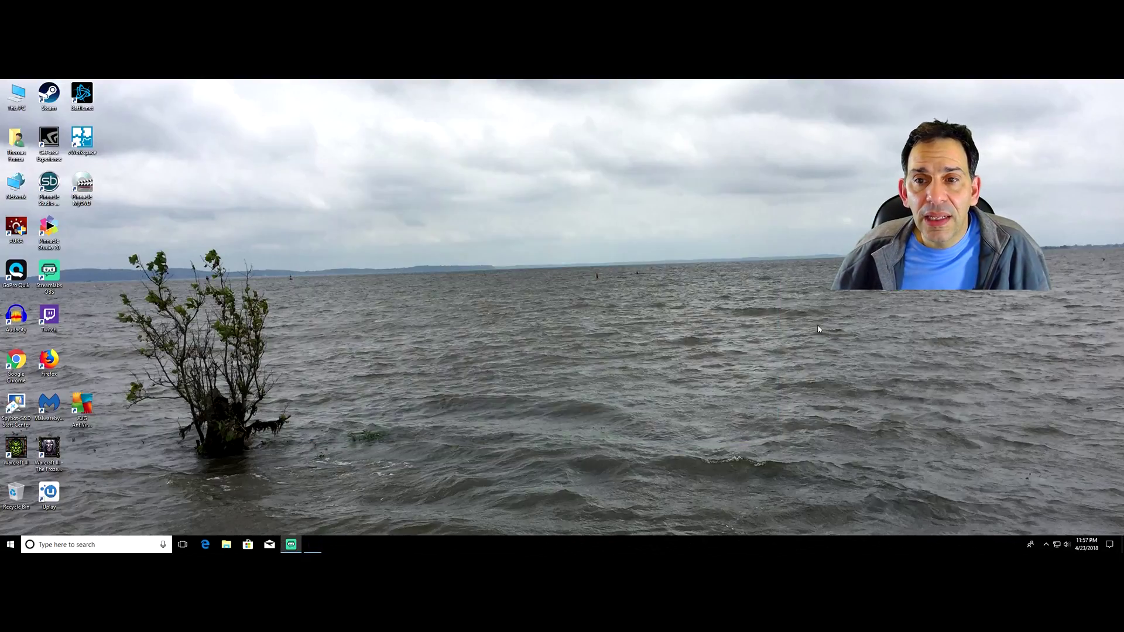
right_click(1066, 545)
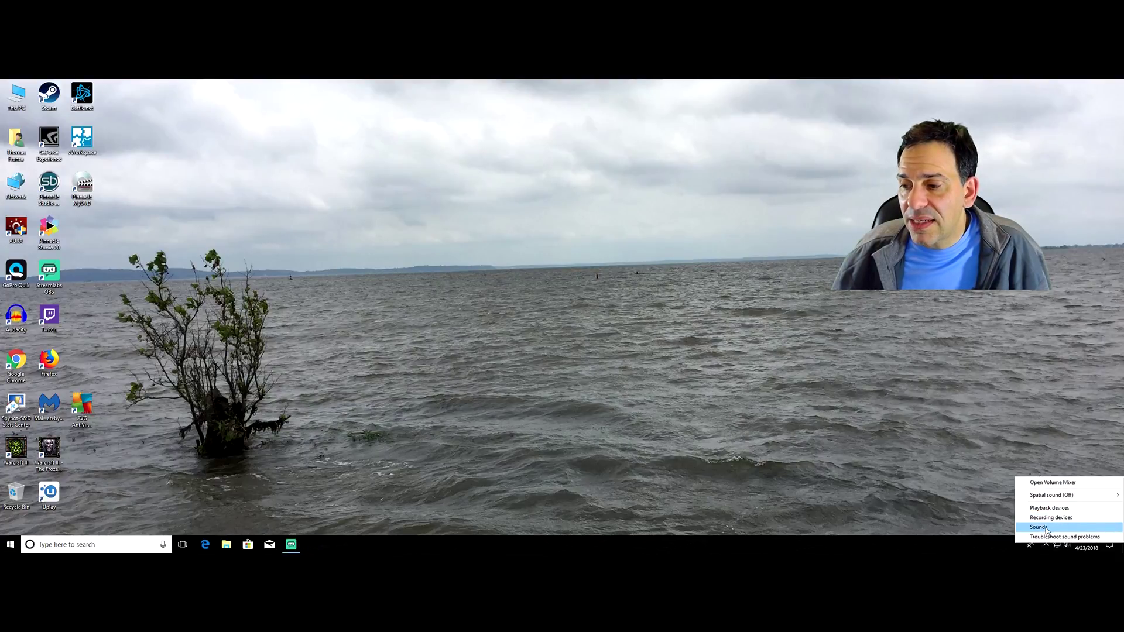
left_click(1052, 518)
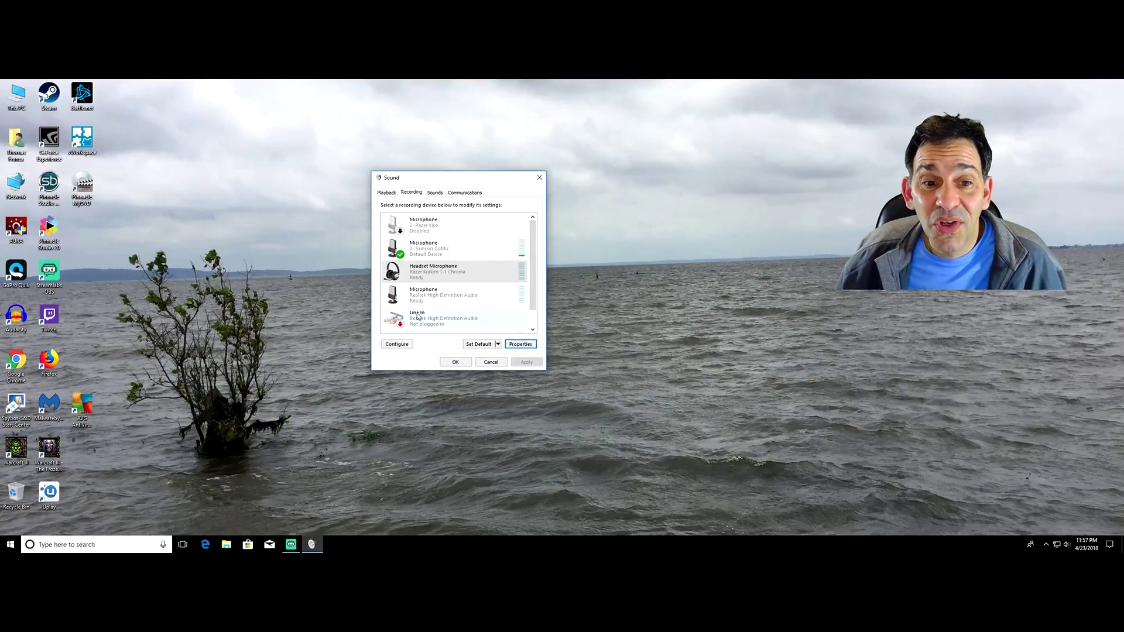
left_click(397, 344)
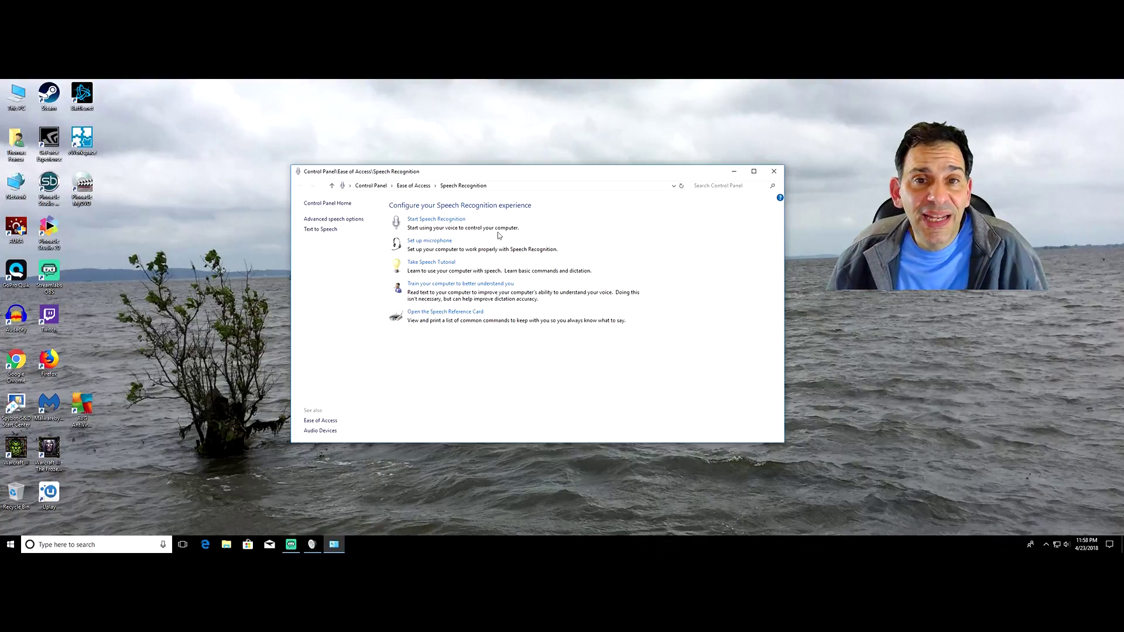
left_click(782, 174)
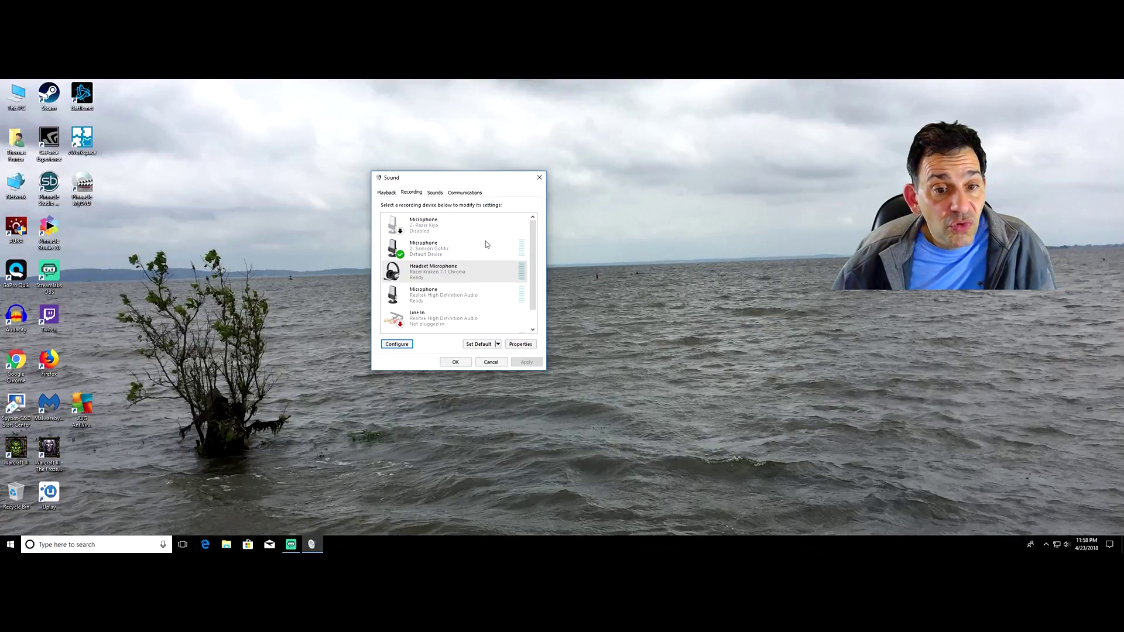
Check the Headset Microphone's input level of 66 in its Levels tab.
left_click(517, 345)
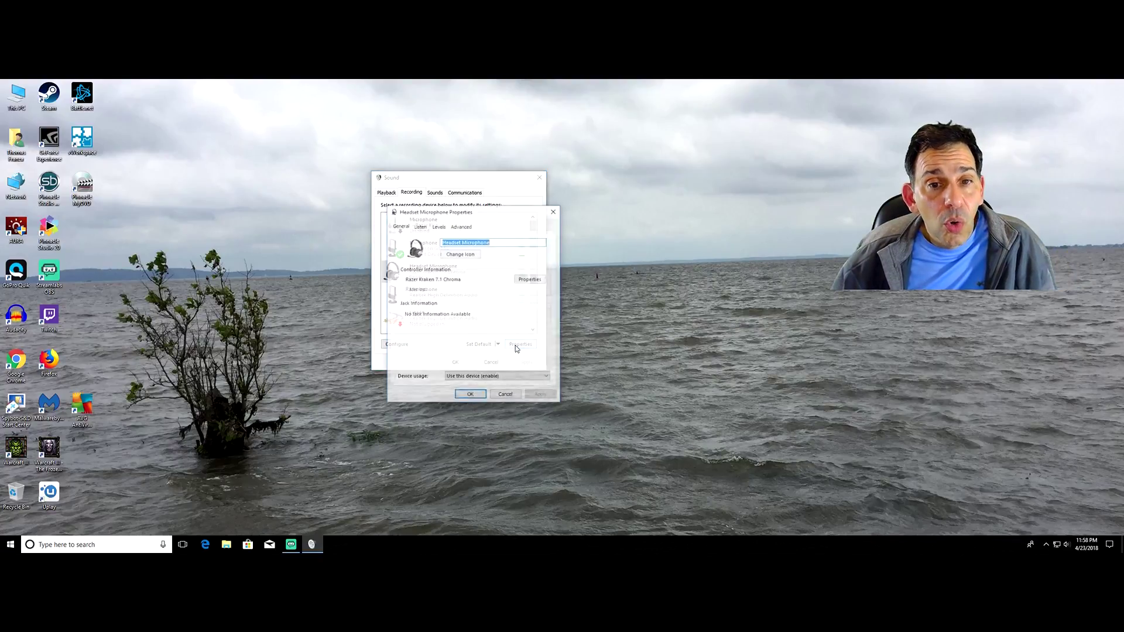
left_click(438, 227)
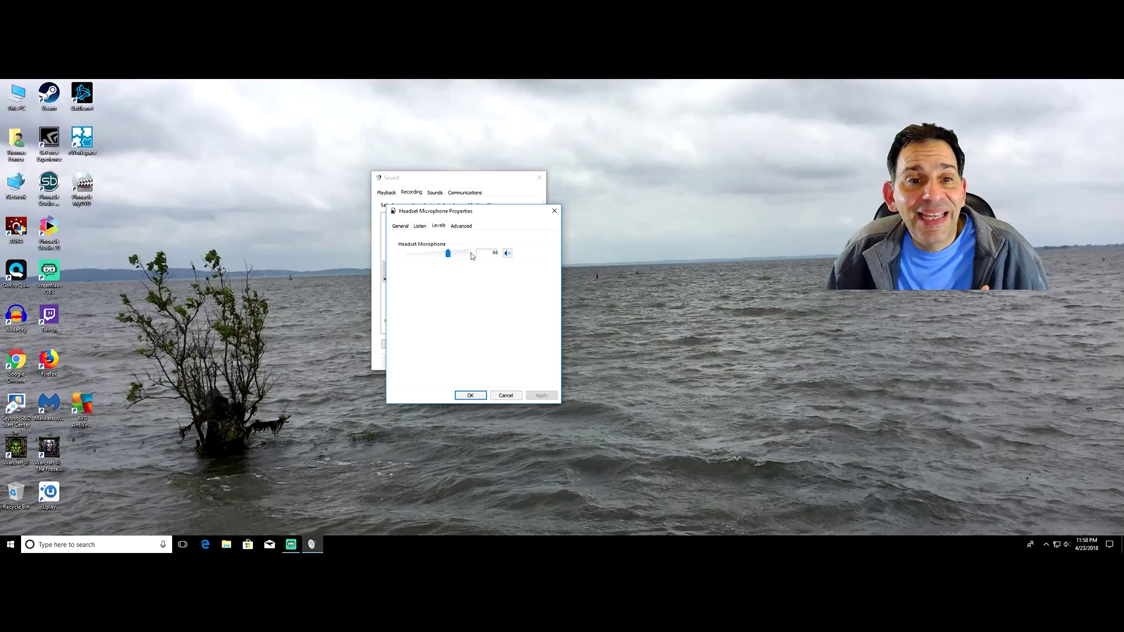
left_click(470, 395)
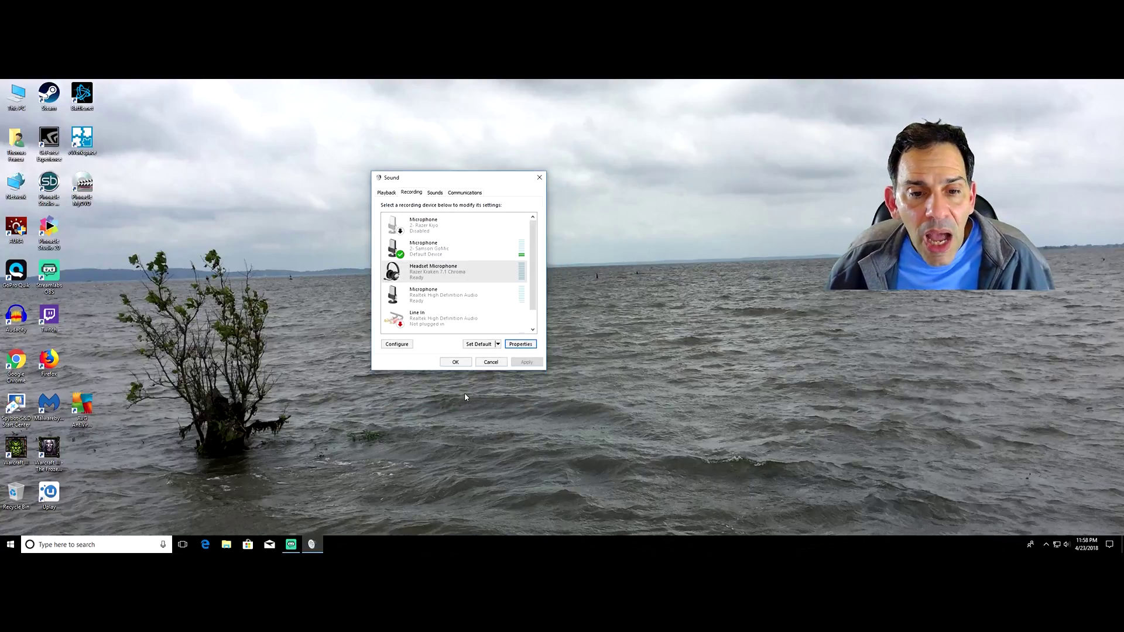
Disable the Realtek High Definition Audio microphone.
left_click(417, 298)
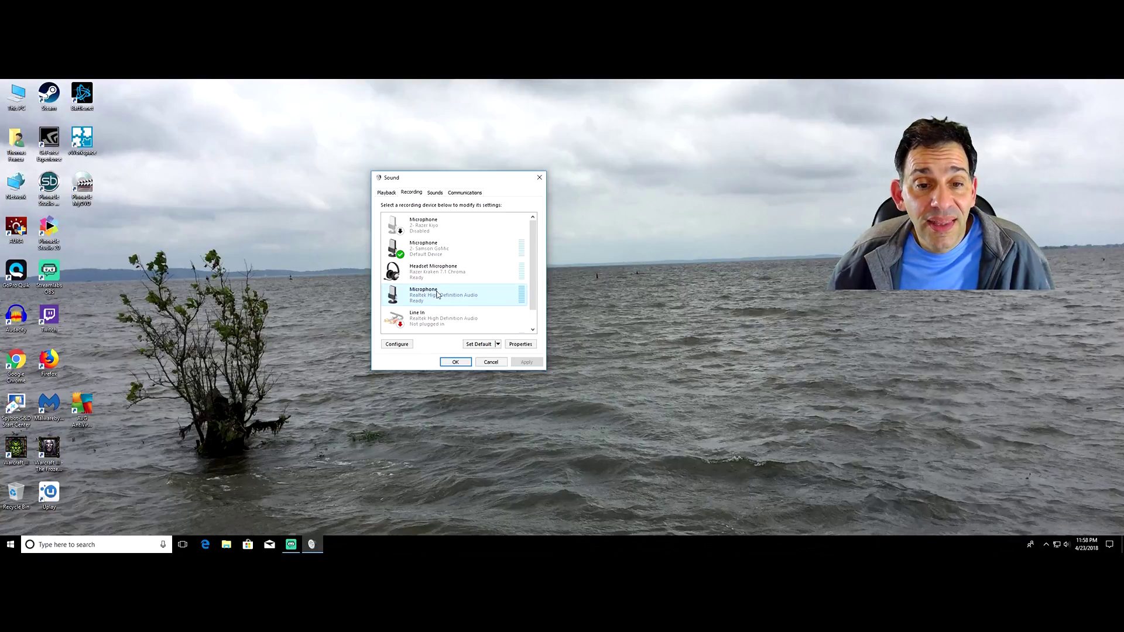
right_click(438, 292)
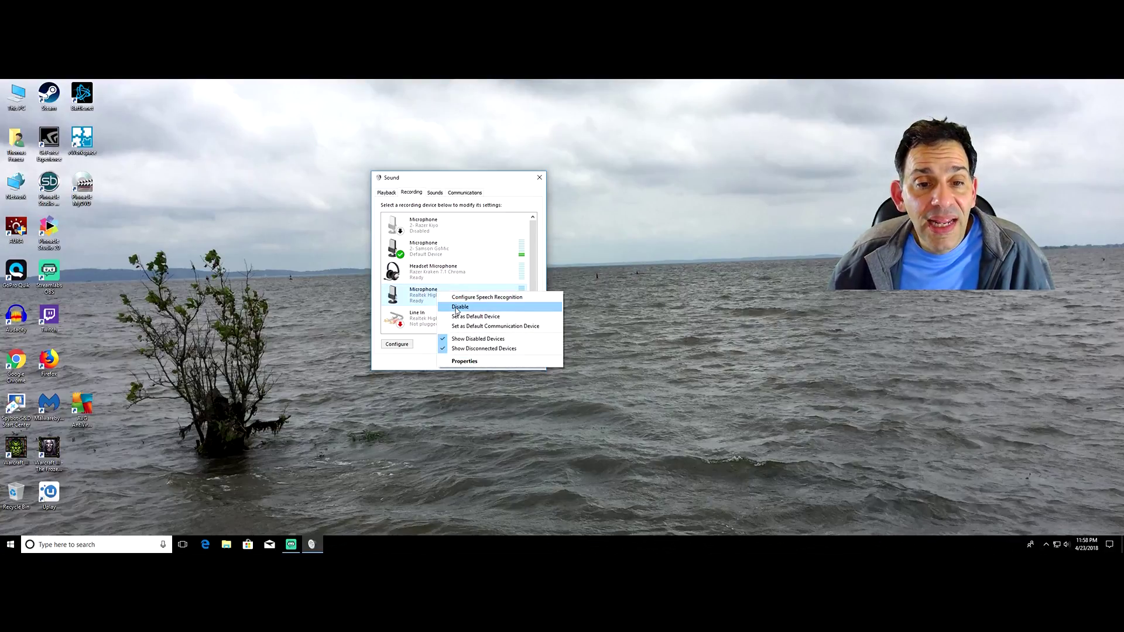
left_click(457, 307)
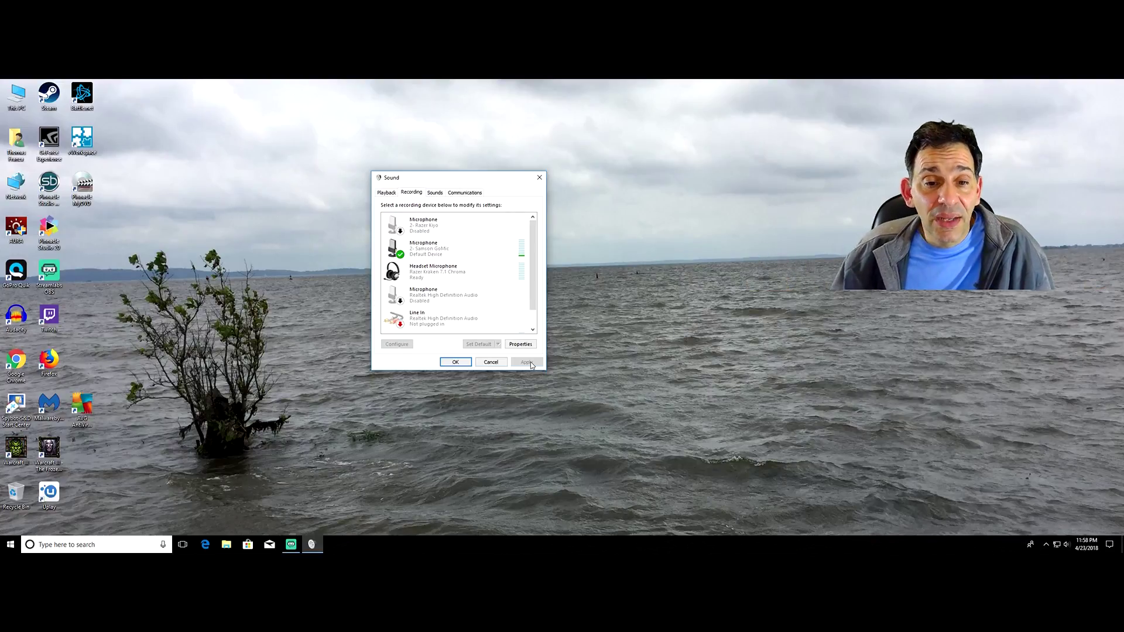
Save the recording device changes and close the Sound dialog with OK.
left_click(457, 363)
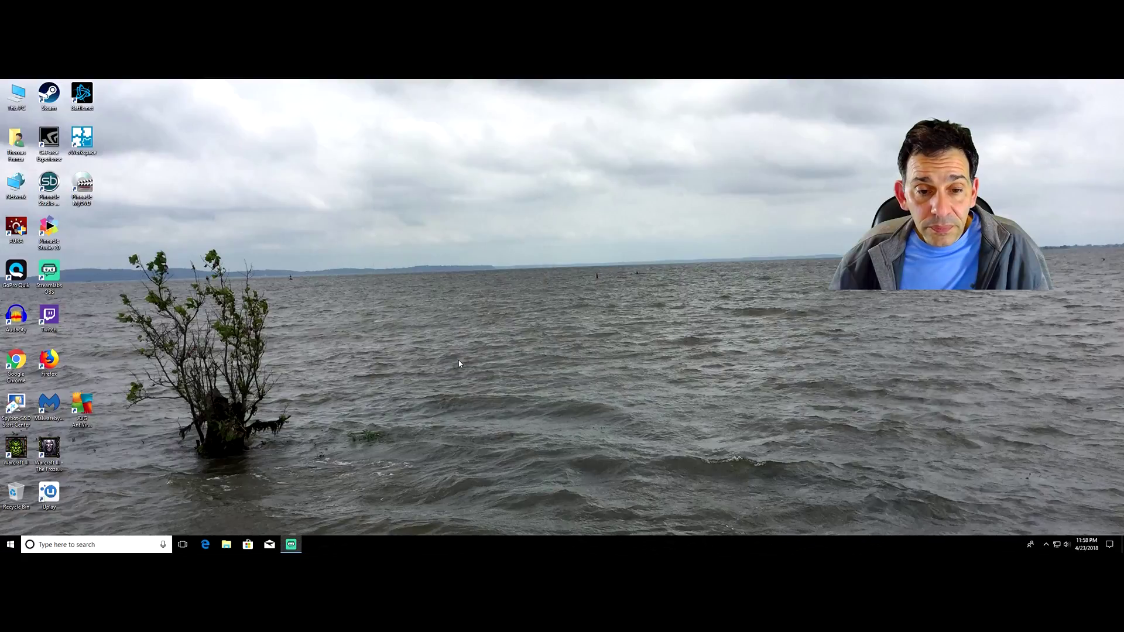